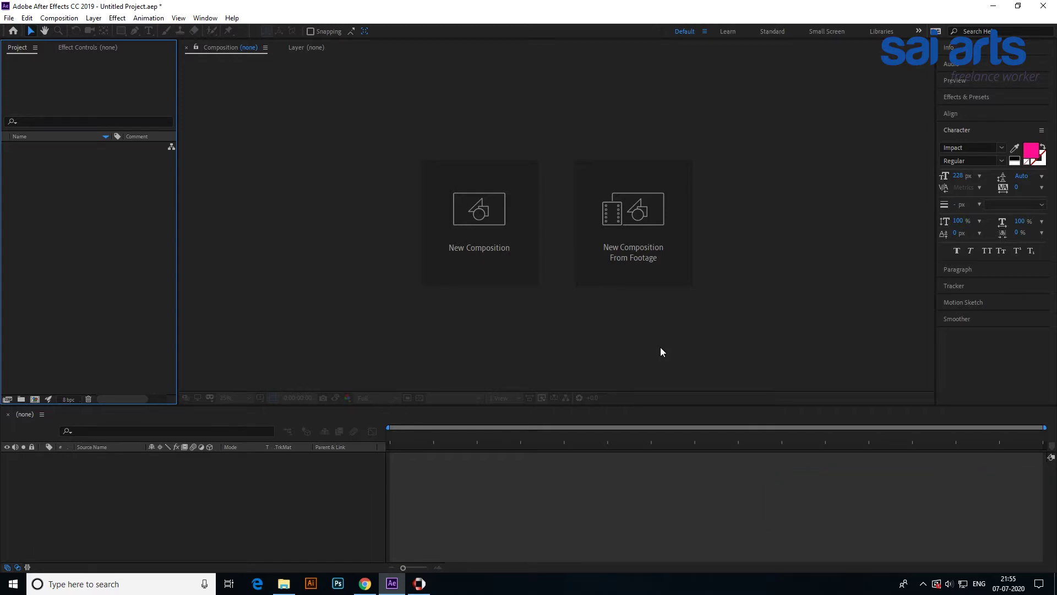
# - Import the drone clip Tracking (2).mp4 from the Footage › video folder into the project
pyautogui.rightClick(83, 192)
pyautogui.moveTo(118, 249)
pyautogui.click(243, 253)
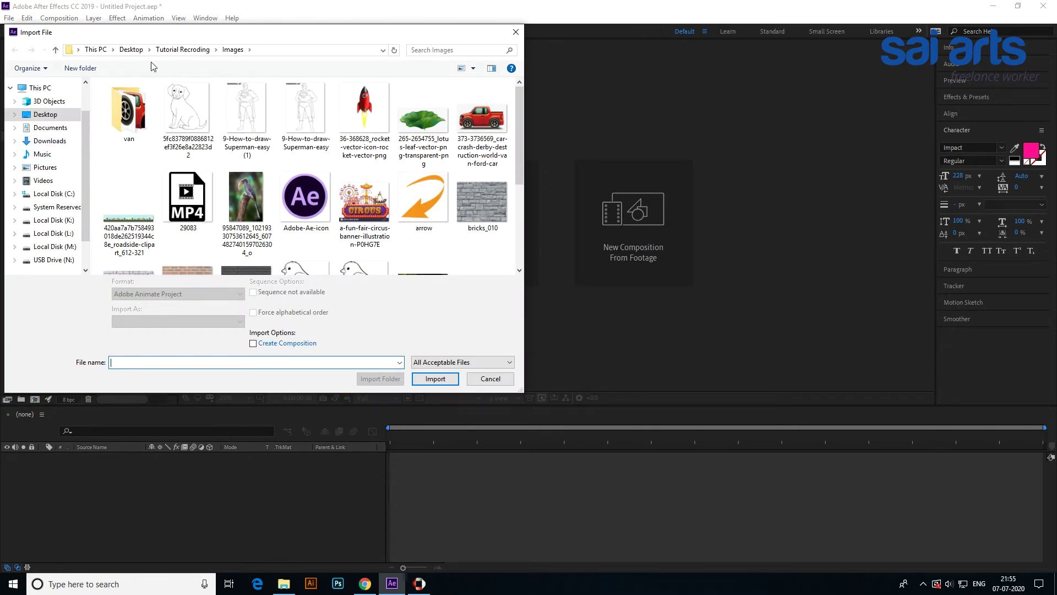
pyautogui.click(192, 50)
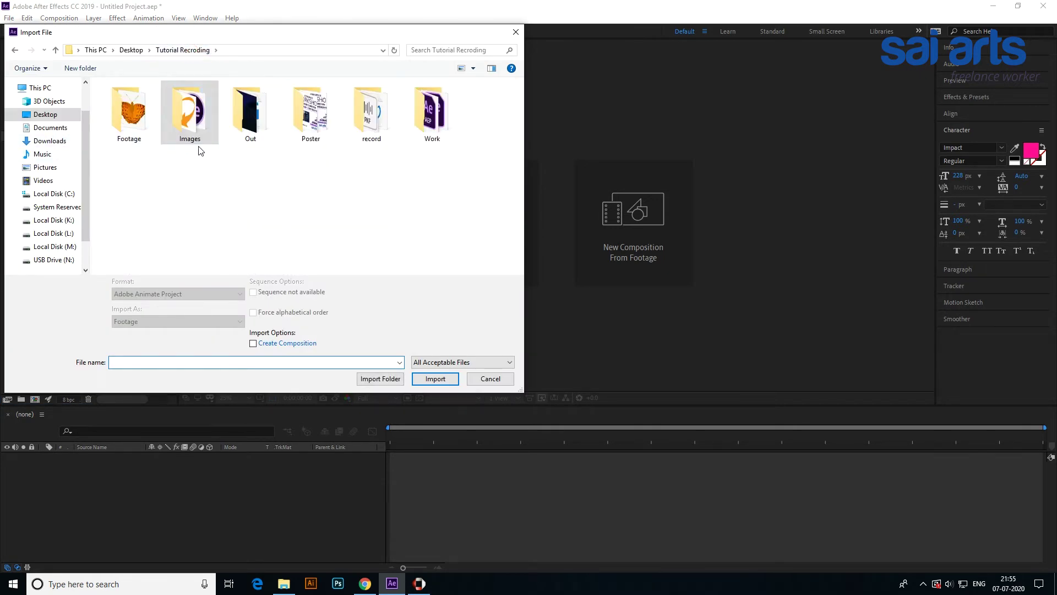
pyautogui.click(142, 128)
pyautogui.doubleClick(142, 128)
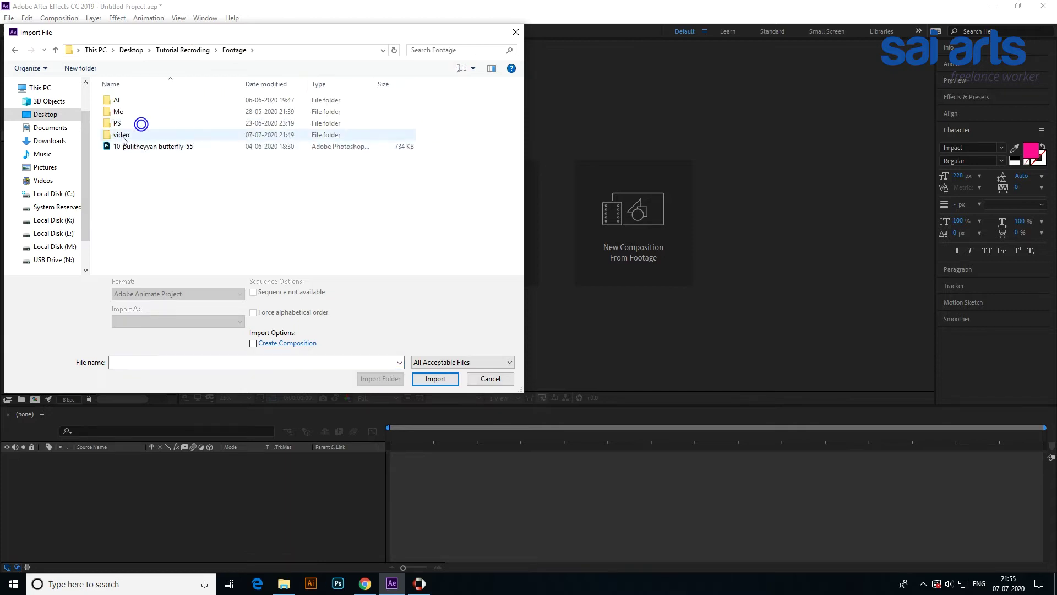
pyautogui.doubleClick(122, 135)
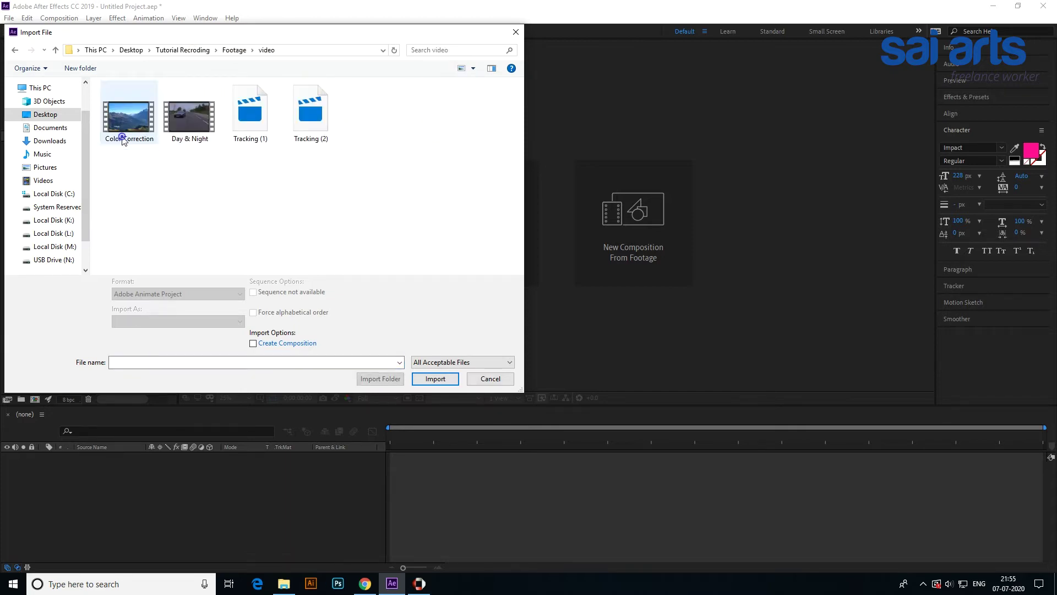
pyautogui.click(244, 122)
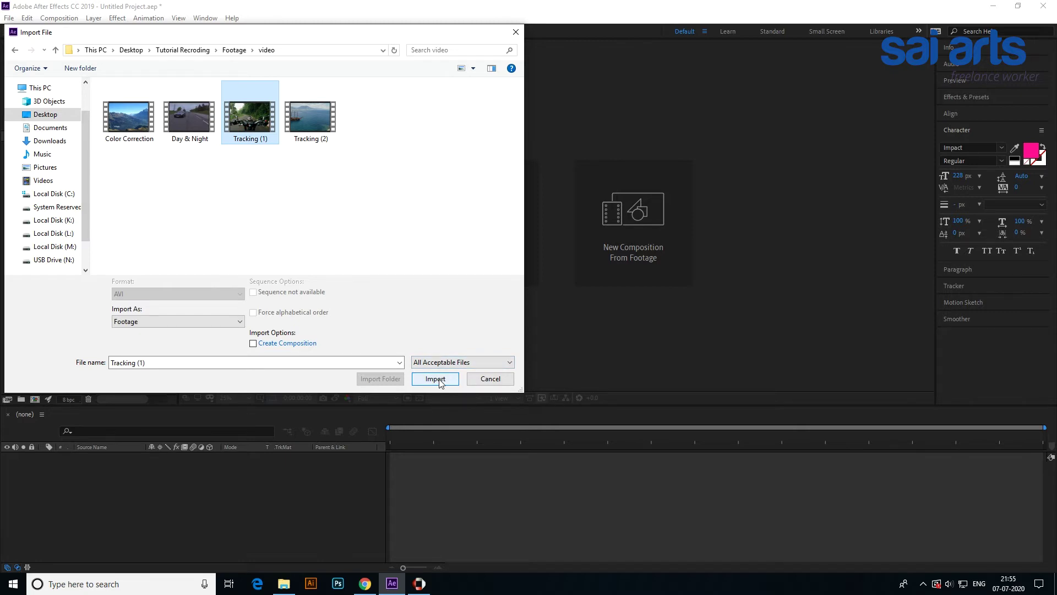
pyautogui.click(310, 117)
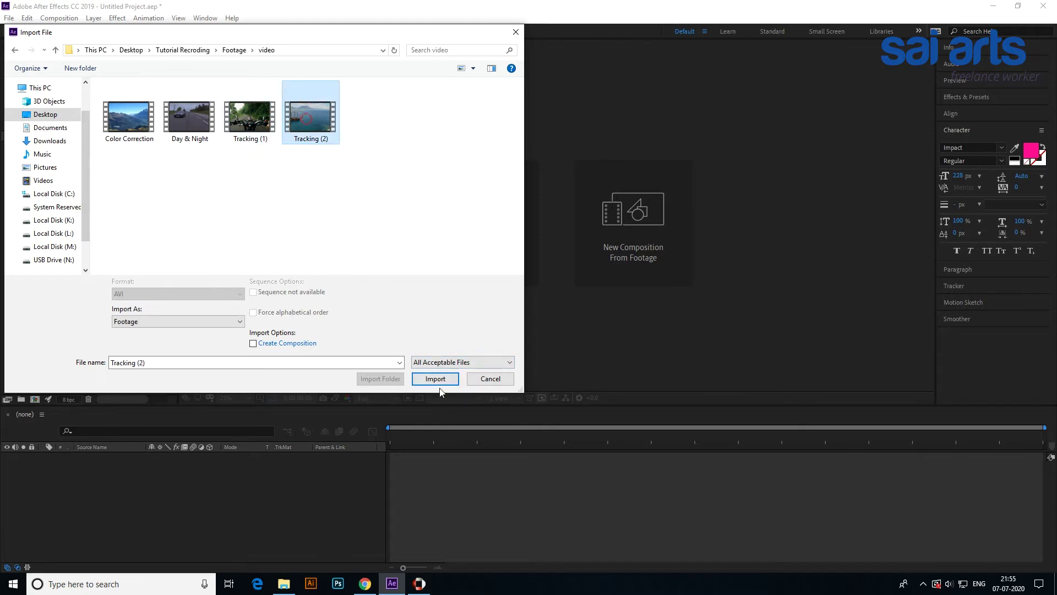
pyautogui.click(434, 378)
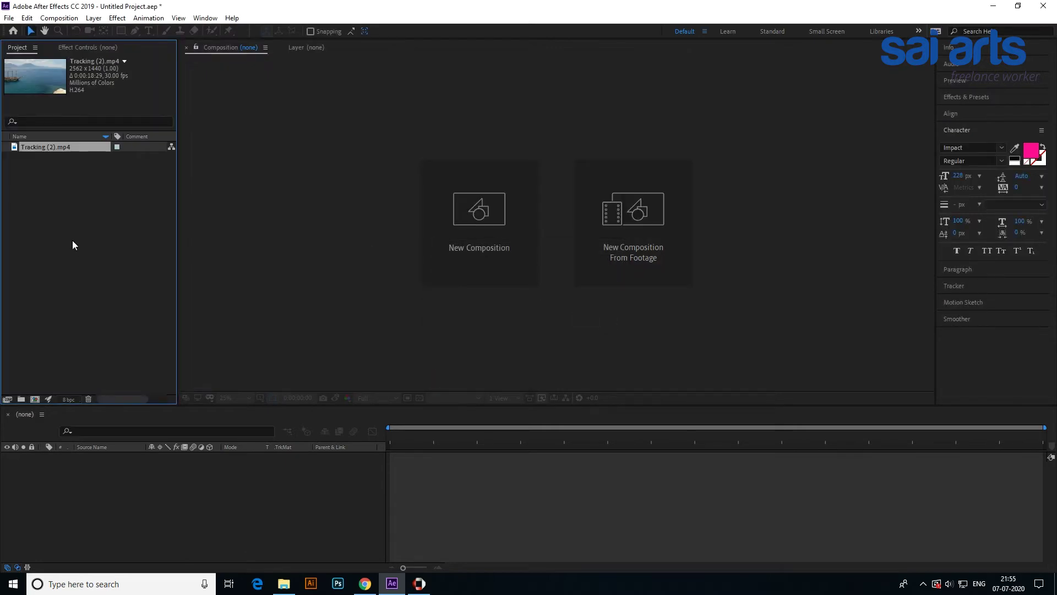
# - Build a composition from Tracking (2).mp4, preview the ship footage, and return to frame one
pyautogui.moveTo(61, 152); pyautogui.dragTo(98, 470)
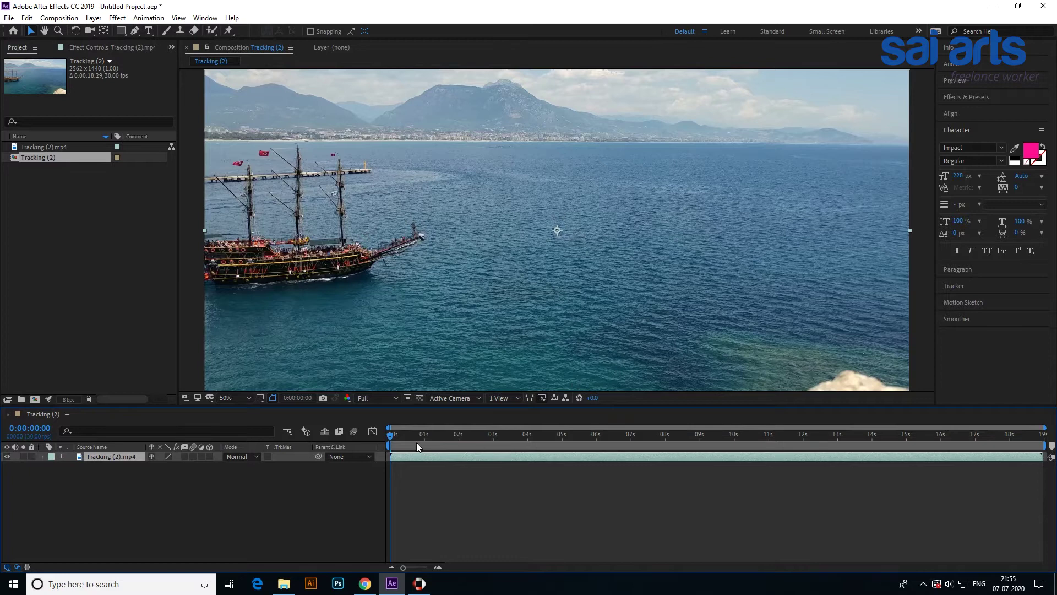
pyautogui.moveTo(395, 435)
pyautogui.mouseDown()
pyautogui.moveTo(384, 444)
pyautogui.moveTo(956, 450)
pyautogui.moveTo(348, 449)
pyautogui.mouseUp()
pyautogui.press('space')
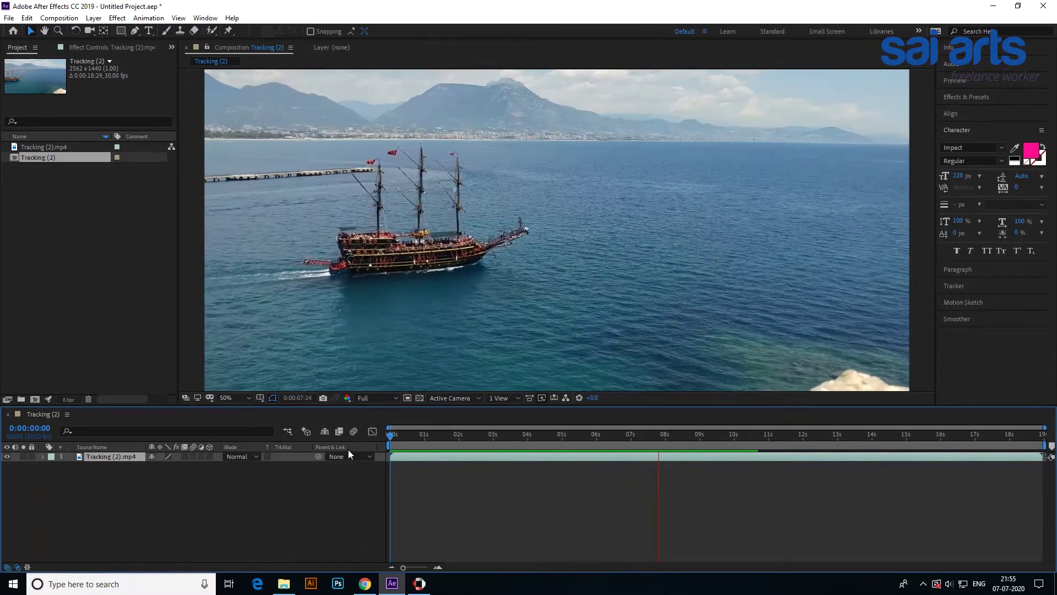
pyautogui.press('space')
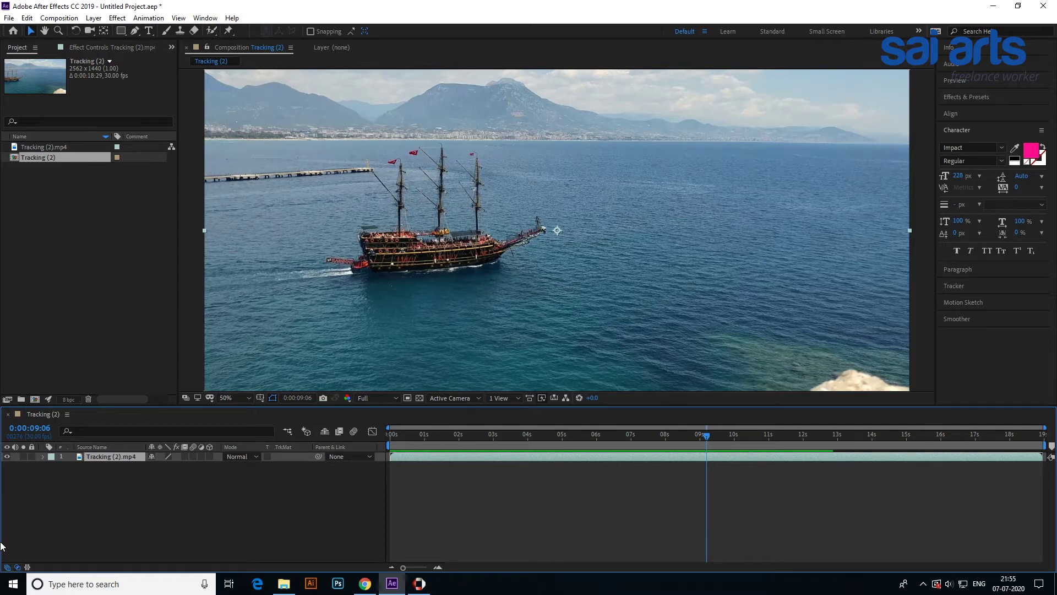
pyautogui.moveTo(710, 436); pyautogui.dragTo(390, 444)
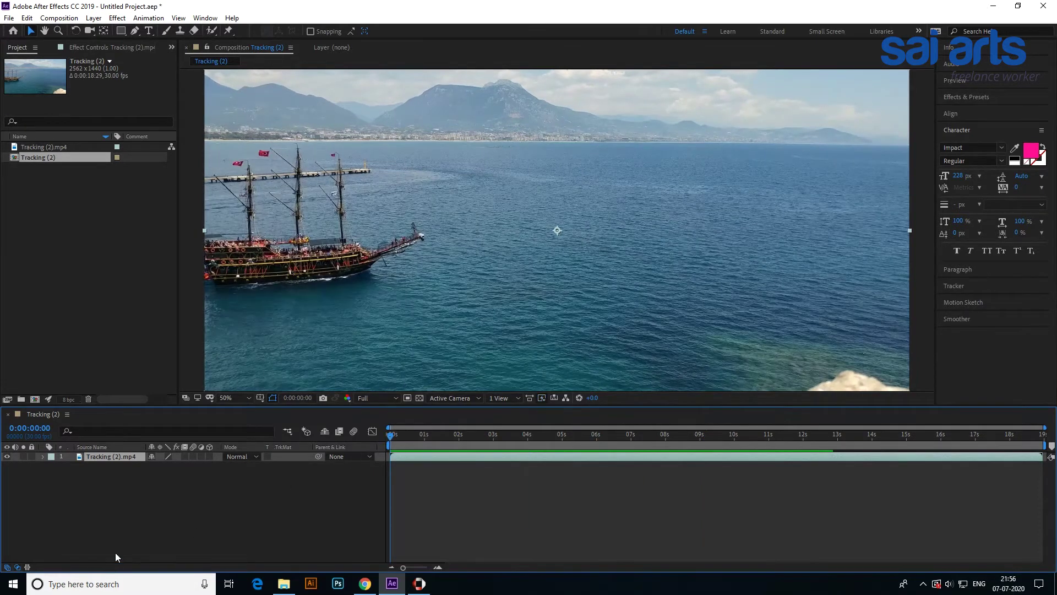
# - Add a Null Object layer above the footage, then select the Tracking (2).mp4 layer
pyautogui.rightClick(105, 493)
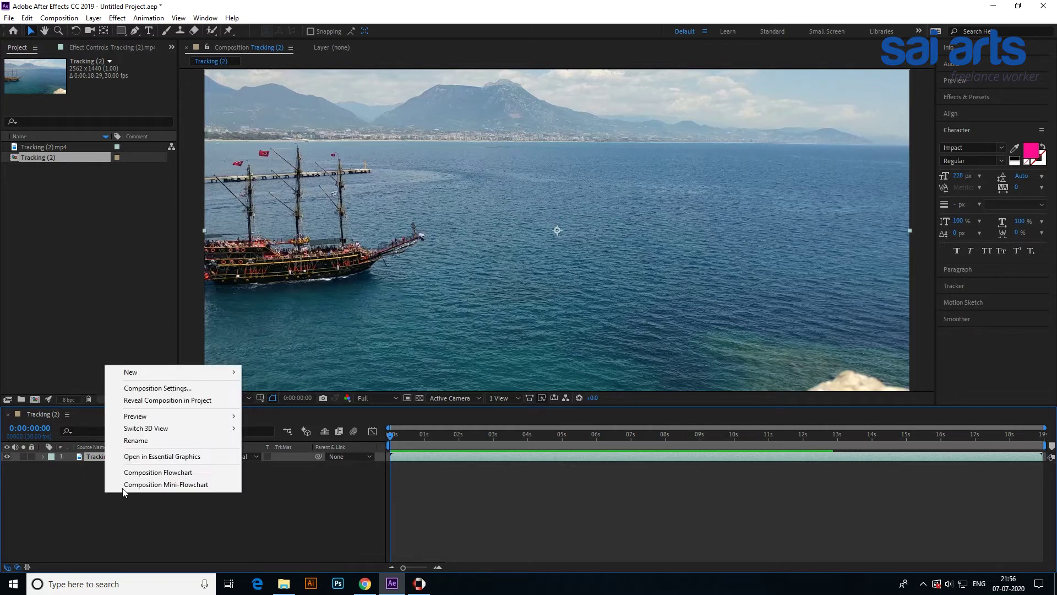
pyautogui.click(152, 374)
pyautogui.click(280, 437)
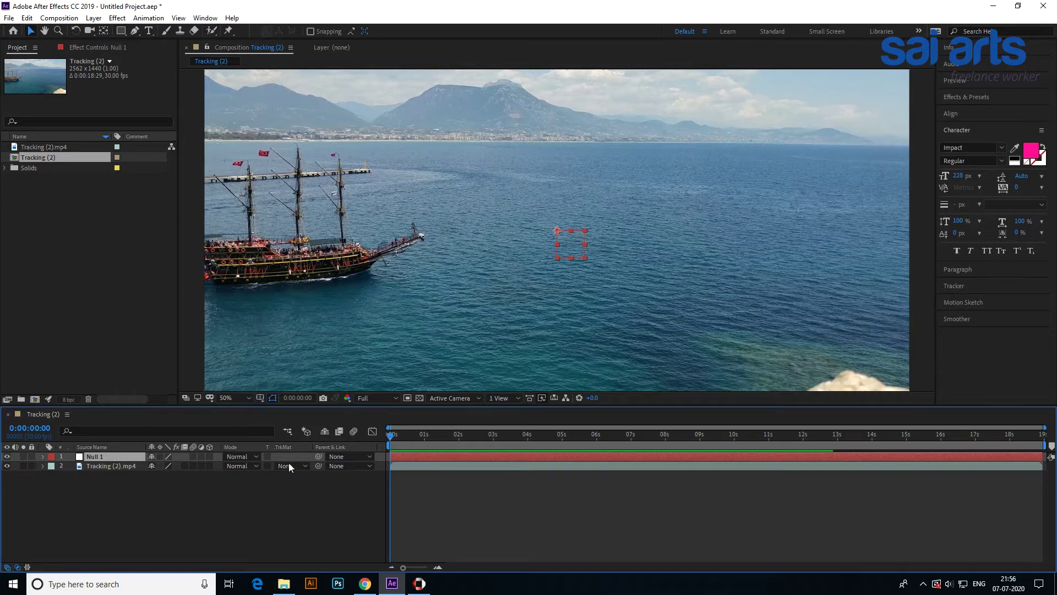
pyautogui.click(106, 467)
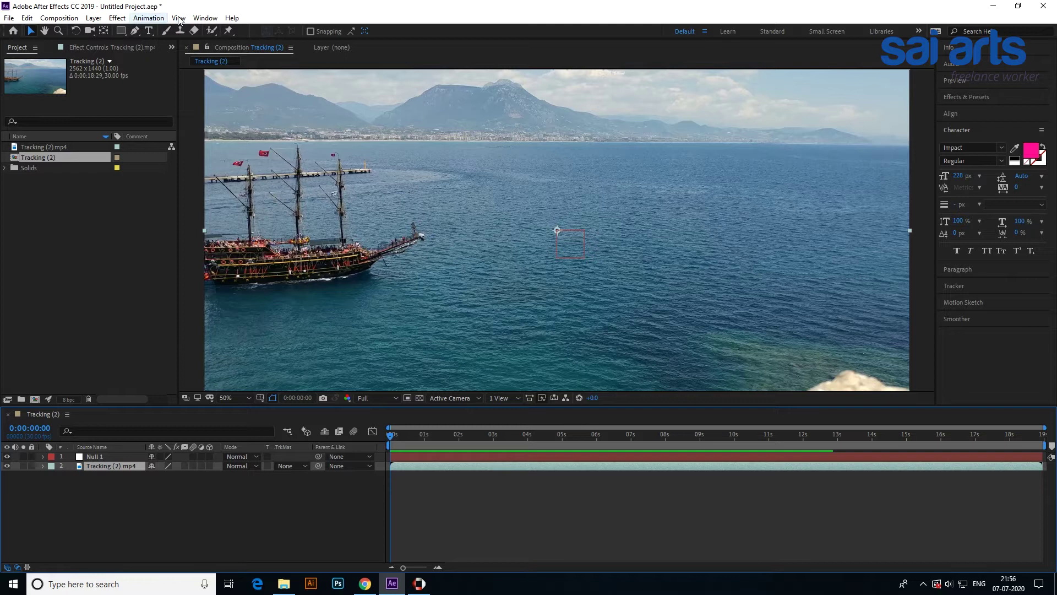
# - Show the Tracker panel and start Track Motion on the ship footage layer
pyautogui.click(205, 17)
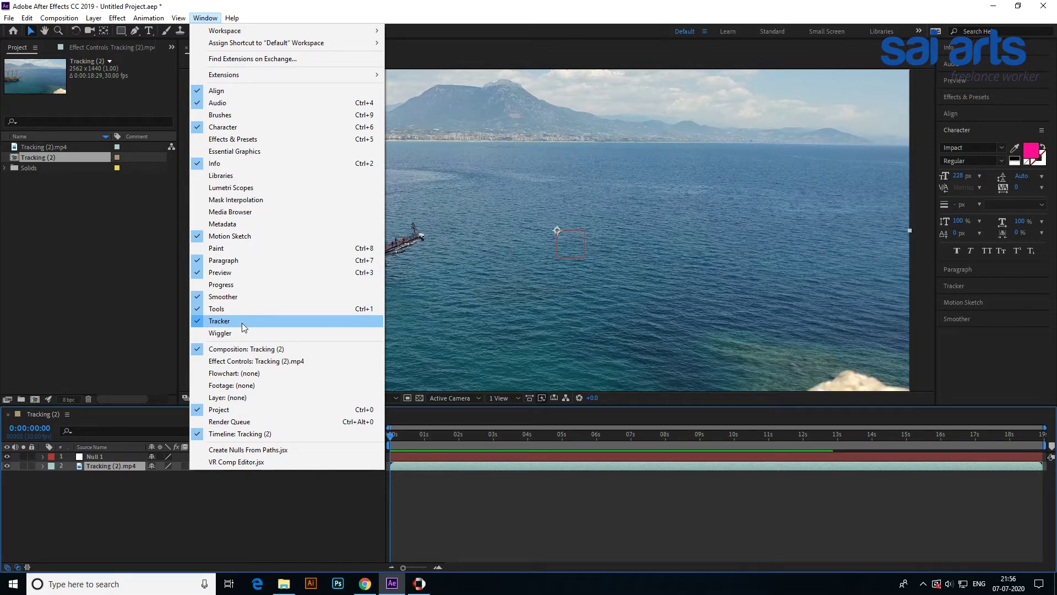
pyautogui.click(966, 286)
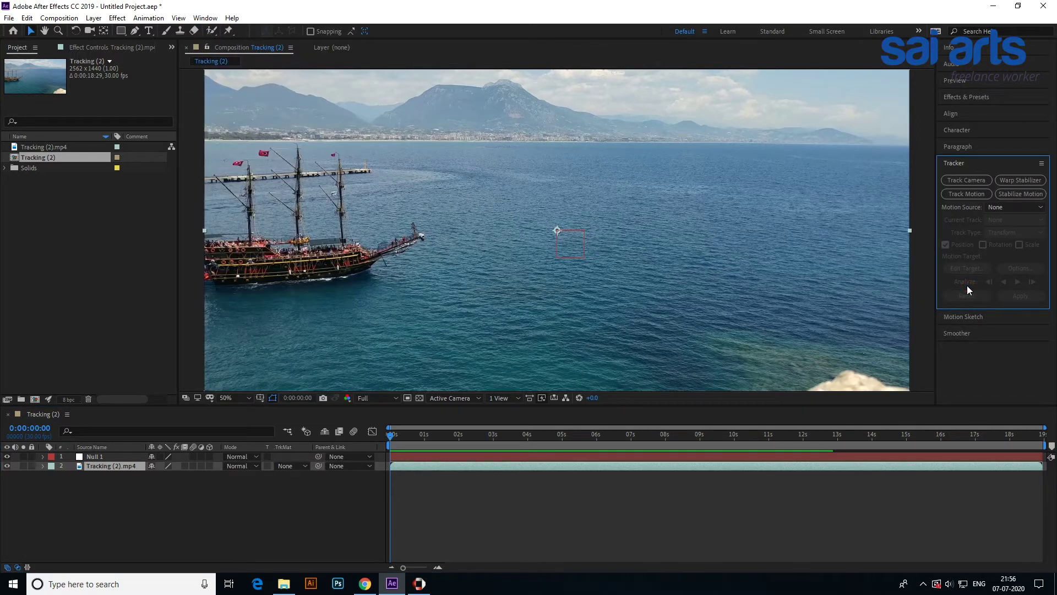
pyautogui.click(966, 194)
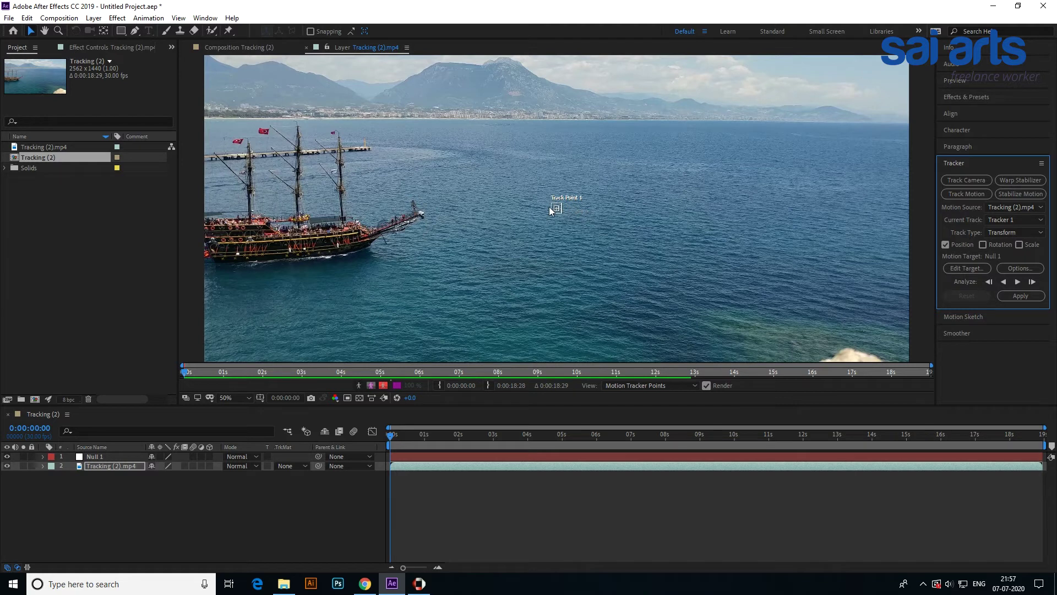
# - Place Track Point 1 on the ship's hull and enlarge its search region
pyautogui.scroll(3, 555, 212)
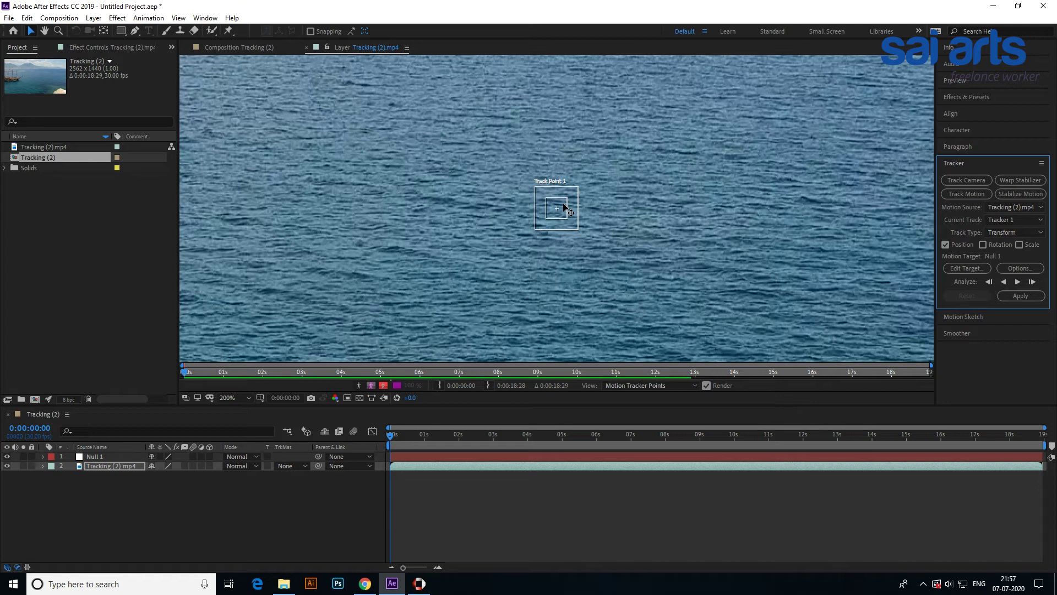
pyautogui.scroll(-2, 565, 208)
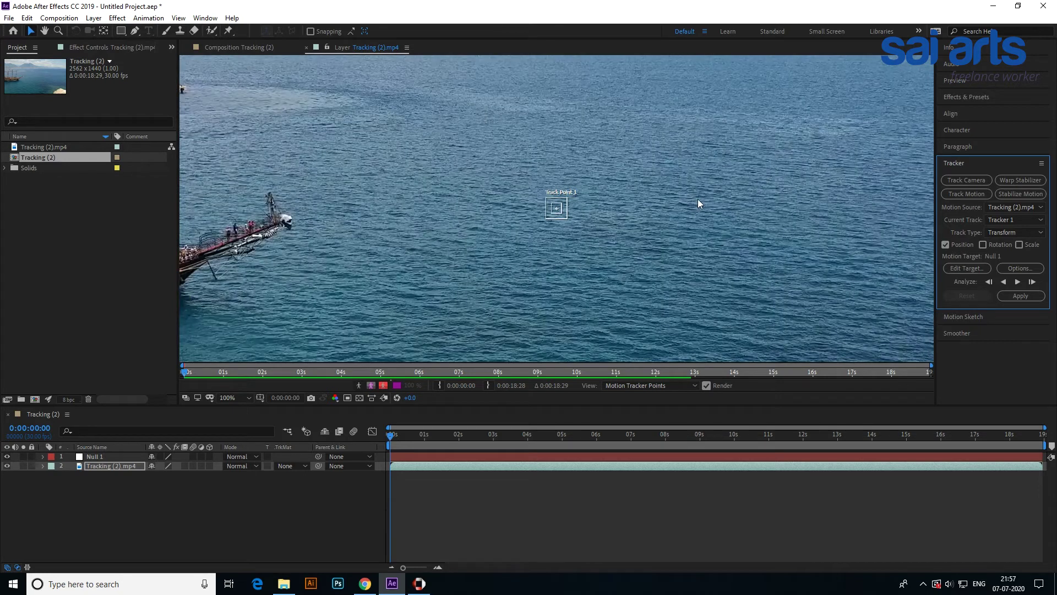
pyautogui.press('h')
pyautogui.moveTo(484, 259); pyautogui.dragTo(714, 197)
pyautogui.press('v')
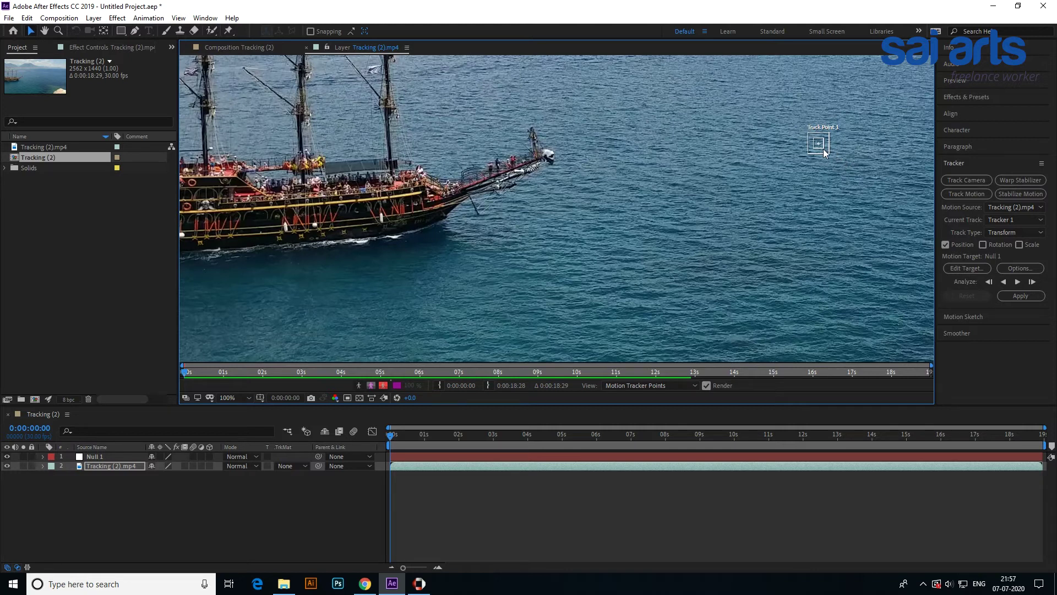
pyautogui.moveTo(823, 149)
pyautogui.mouseDown()
pyautogui.moveTo(599, 196)
pyautogui.moveTo(385, 225)
pyautogui.mouseUp()
pyautogui.scroll(4, 592, 257)
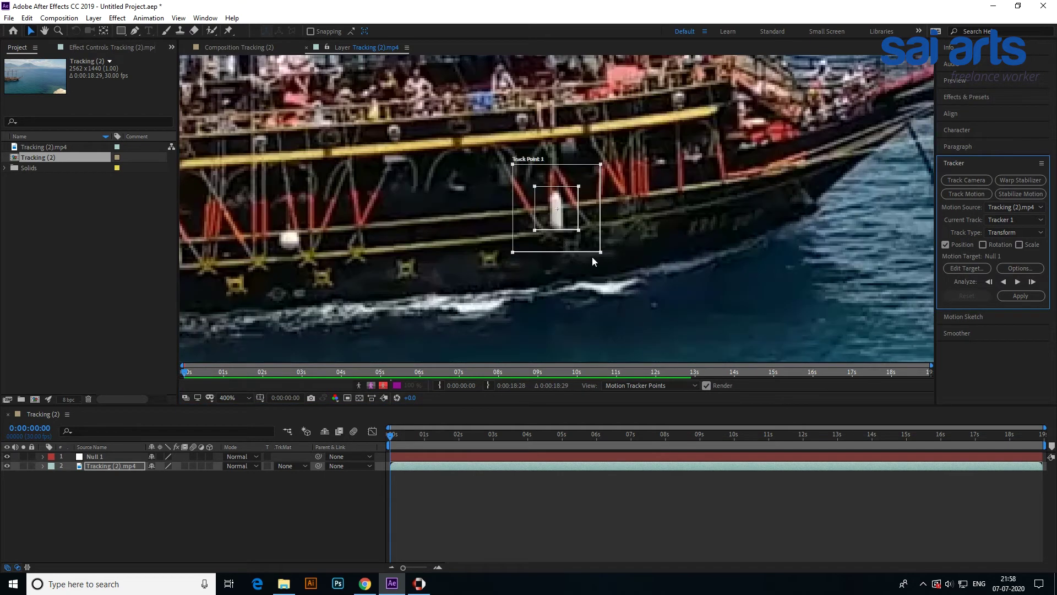
pyautogui.moveTo(600, 253); pyautogui.dragTo(607, 259)
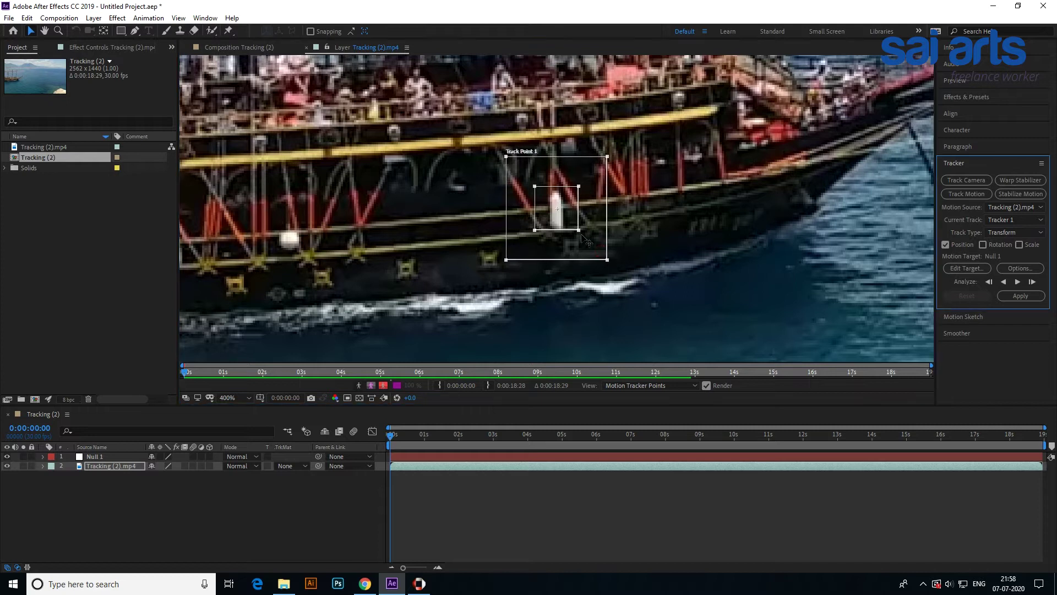
# - Zoom the viewer out to 50% and set the motion target layer to Null 1
pyautogui.press(',')
pyautogui.press(',')
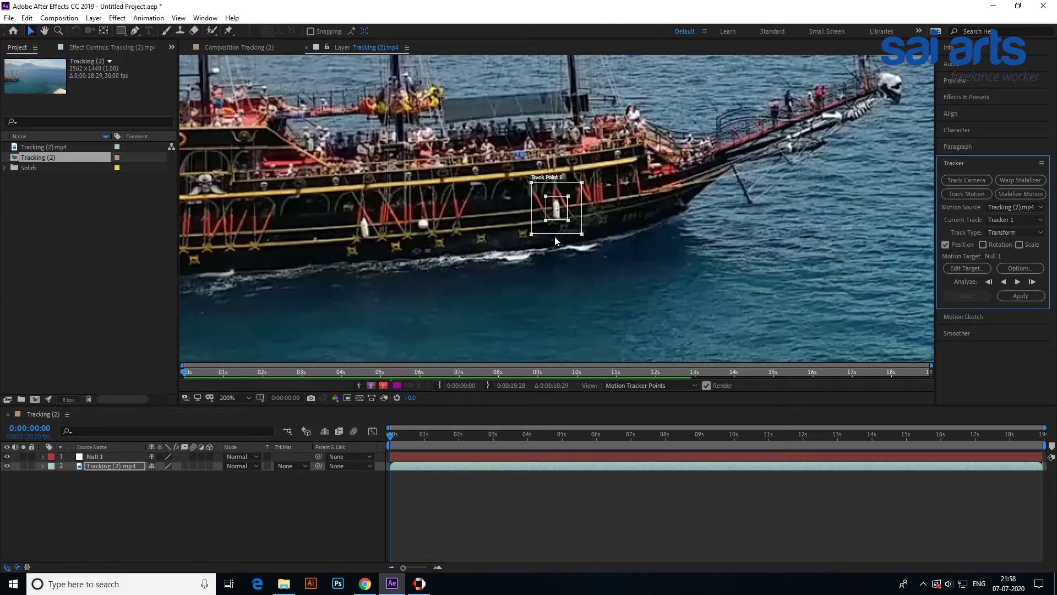
pyautogui.press(',')
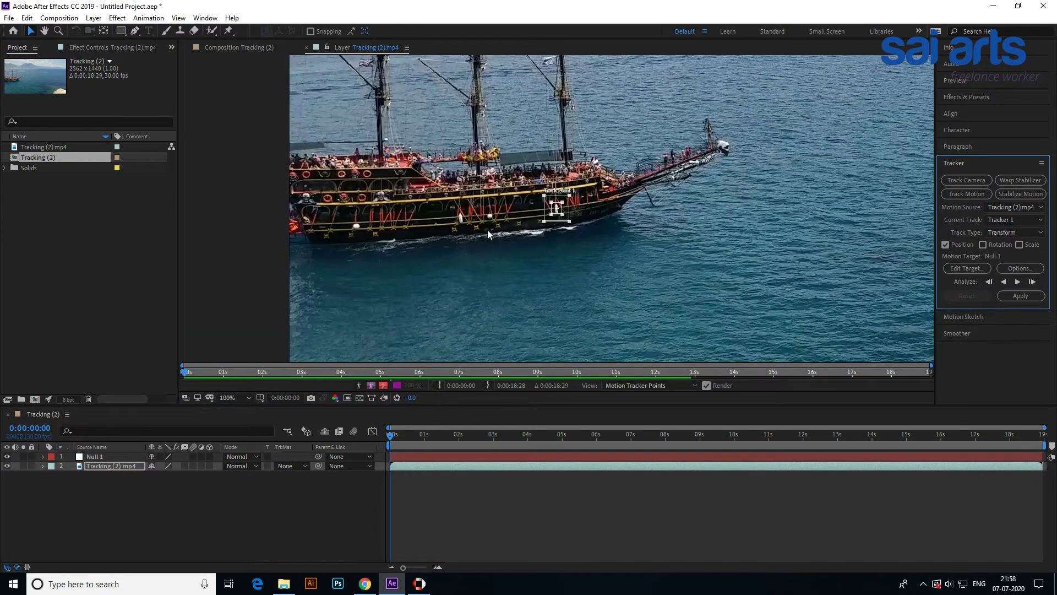
pyautogui.press(',')
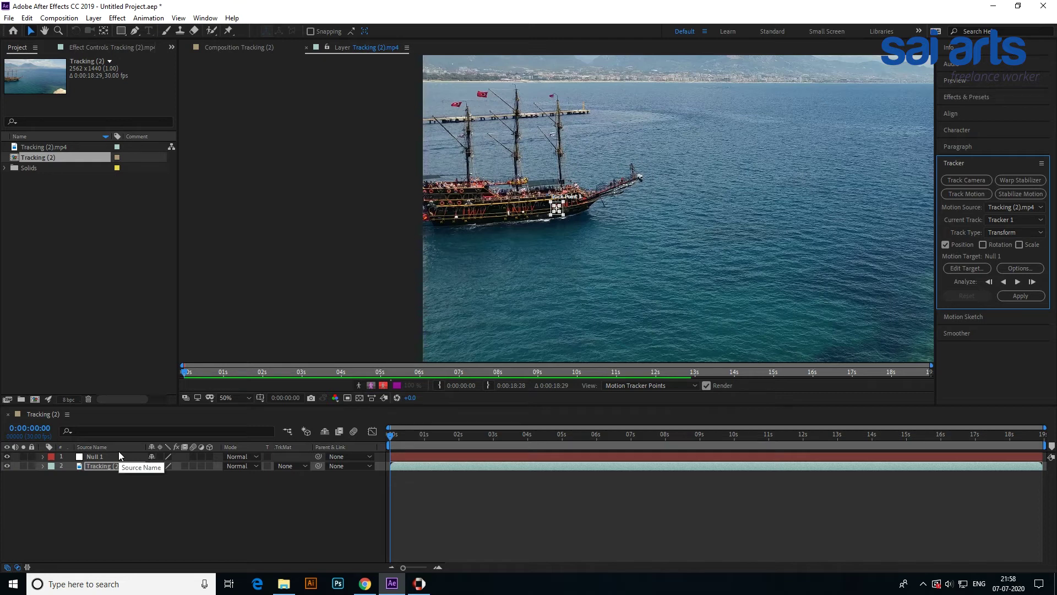
pyautogui.click(94, 468)
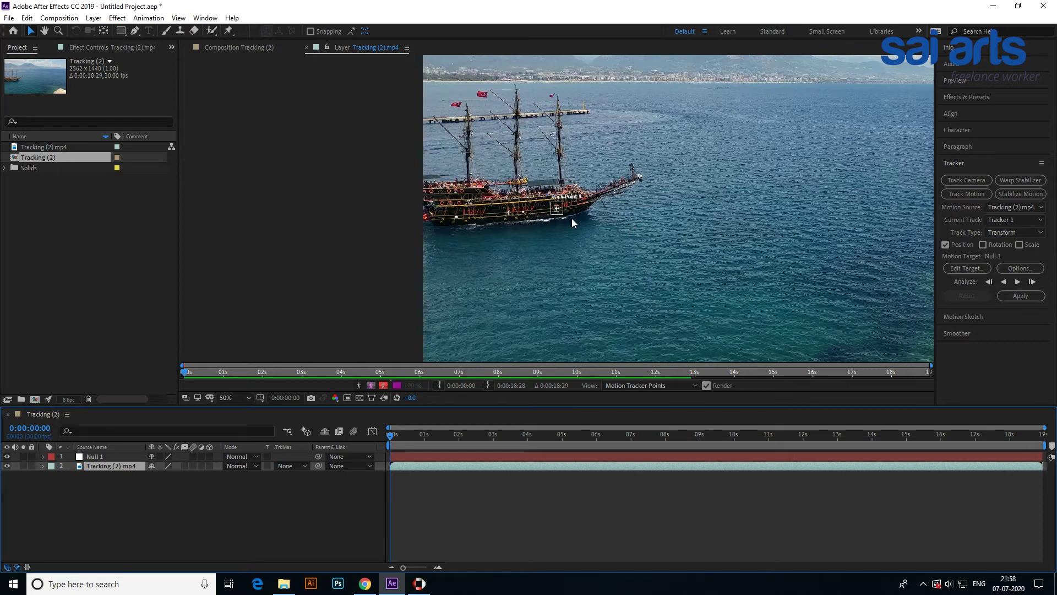
pyautogui.scroll(2, 571, 218)
pyautogui.scroll(2, 564, 217)
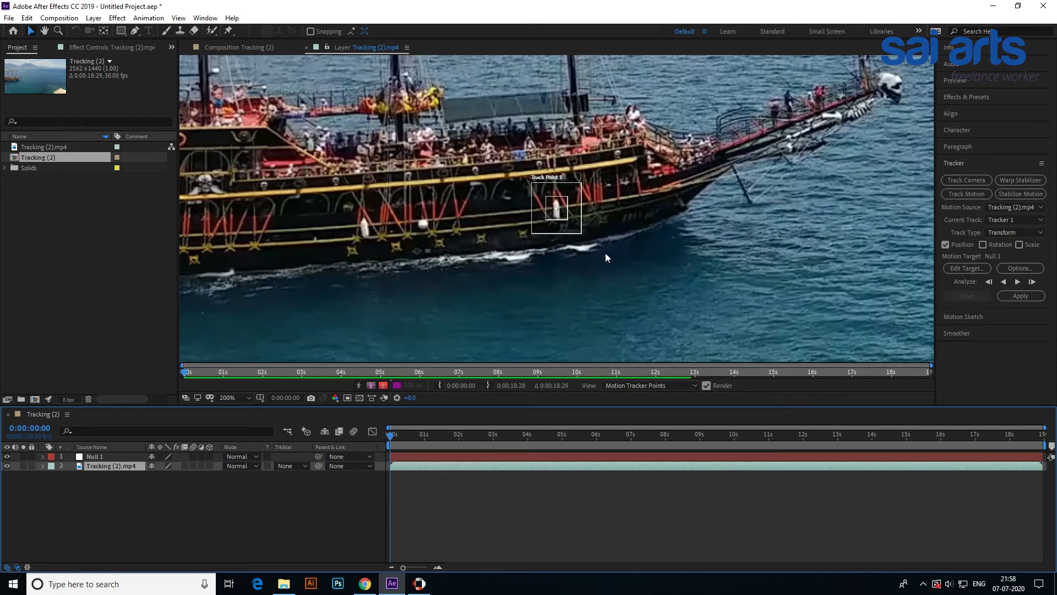
pyautogui.click(967, 269)
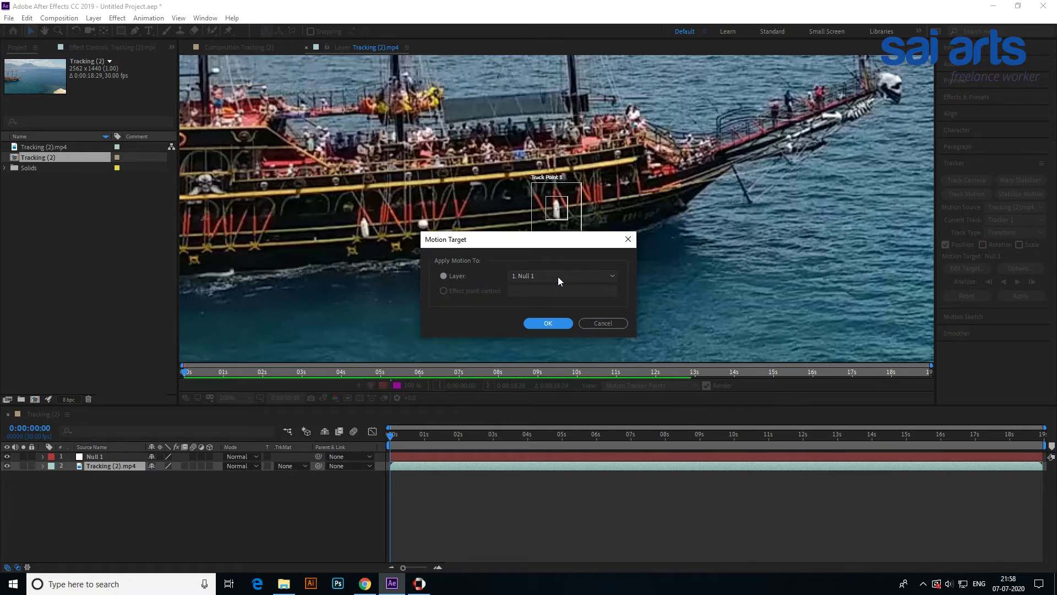
# - Confirm Null 1 as target and analyse Track Point 1 forward through the whole clip
pyautogui.click(548, 324)
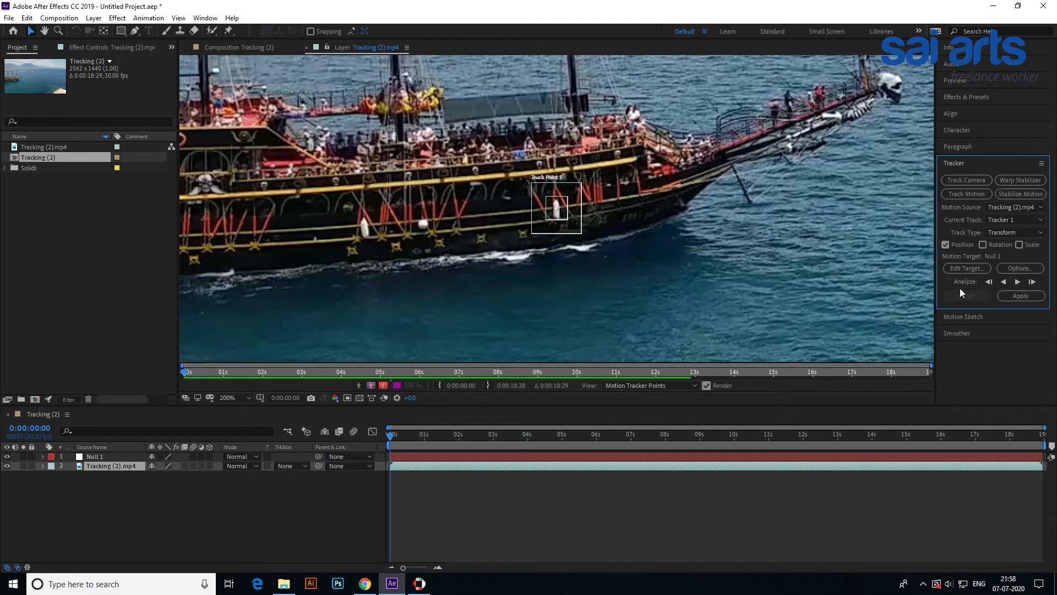
pyautogui.scroll(-2, 629, 266)
pyautogui.scroll(-2, 629, 266)
pyautogui.moveTo(730, 251); pyautogui.dragTo(559, 242)
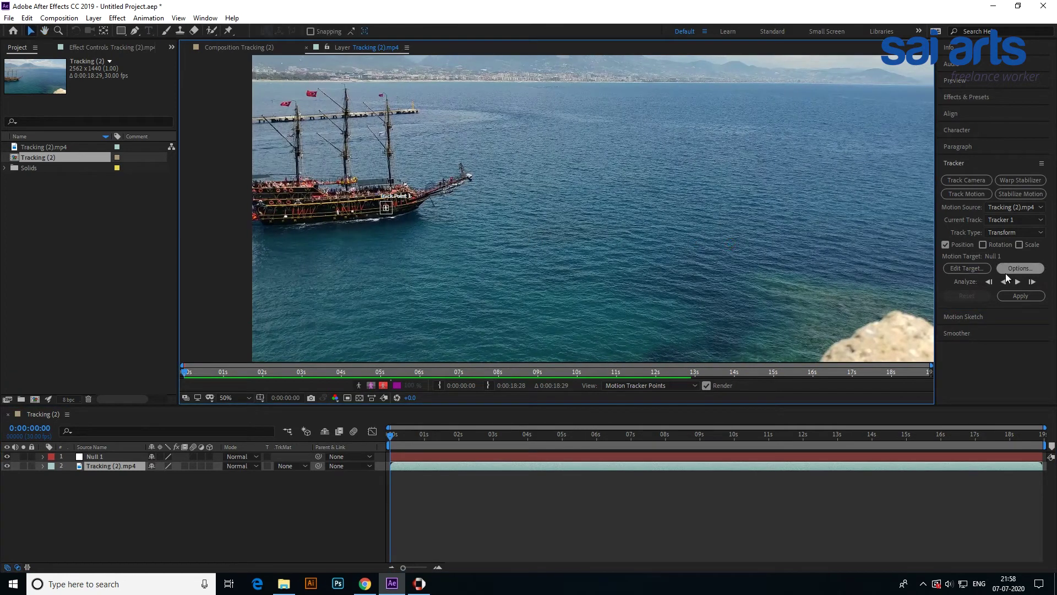
pyautogui.click(1017, 282)
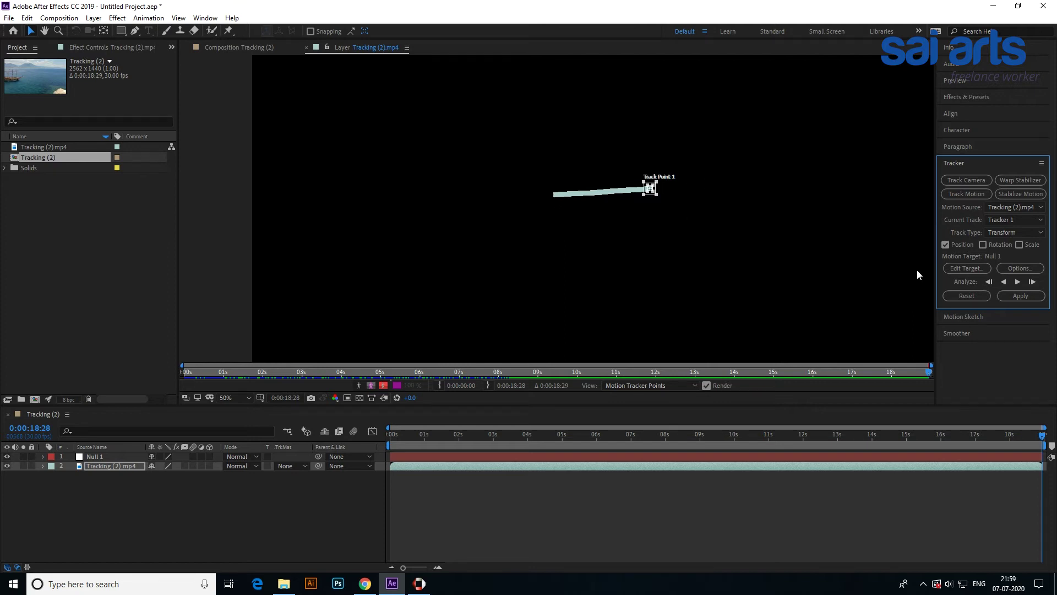
# - Apply the X and Y track to Null 1, zoom to 25%, and scrub to verify
pyautogui.click(1021, 295)
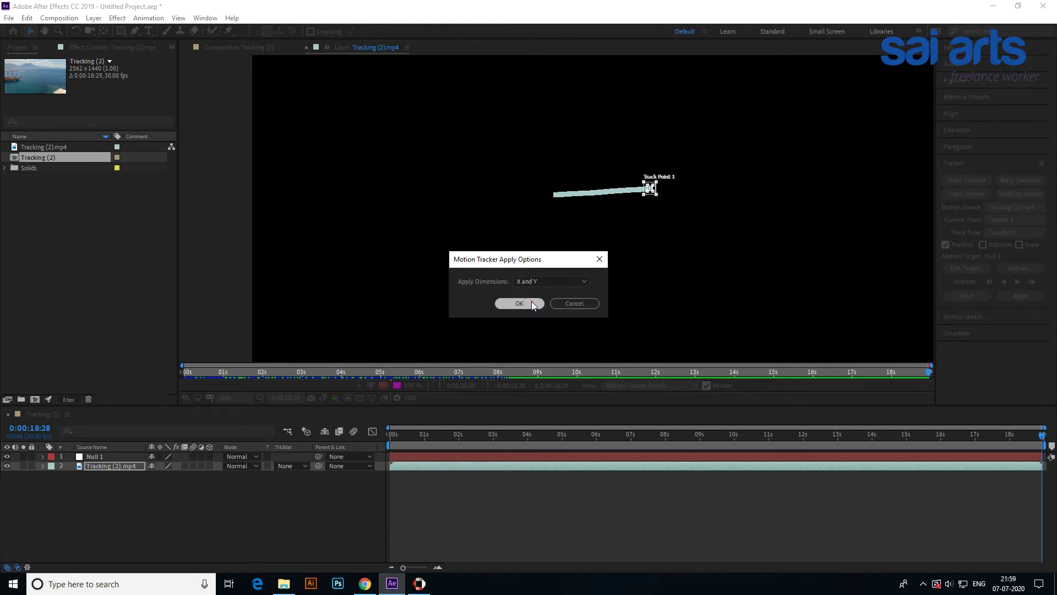
pyautogui.click(531, 303)
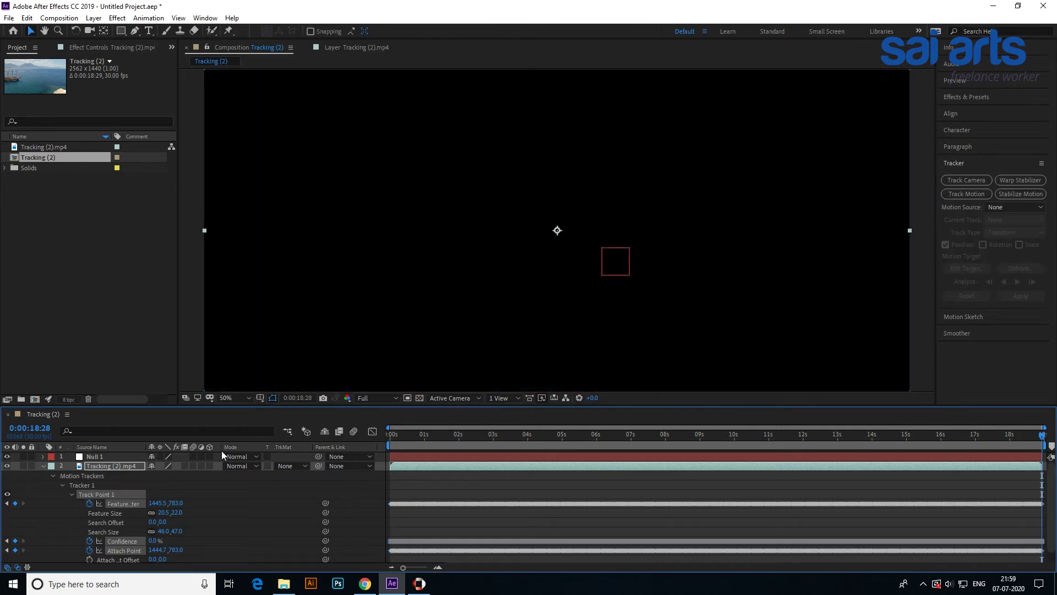
pyautogui.press(',')
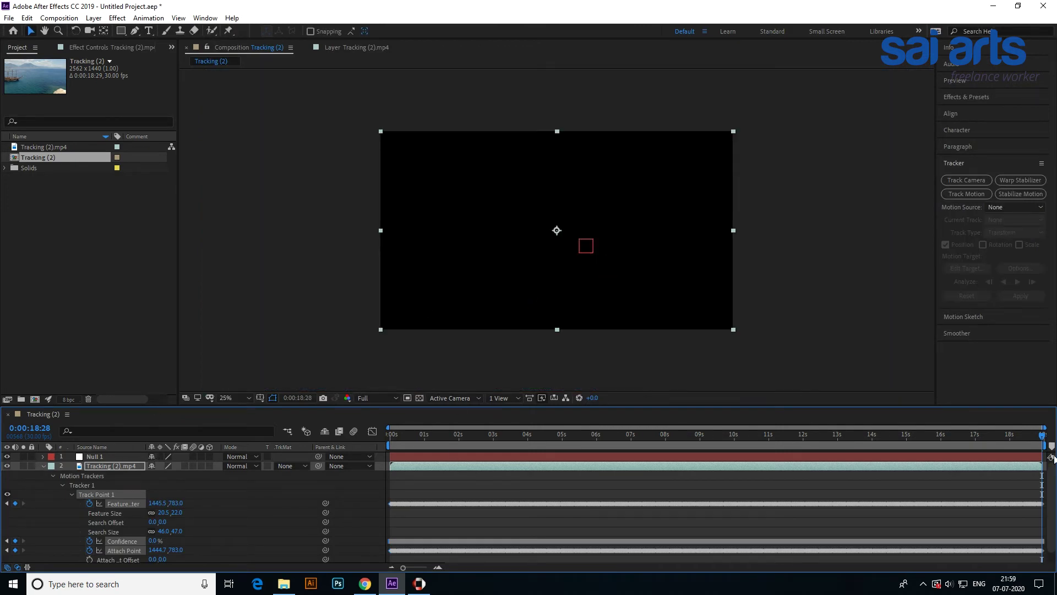
pyautogui.moveTo(1042, 438); pyautogui.dragTo(369, 418)
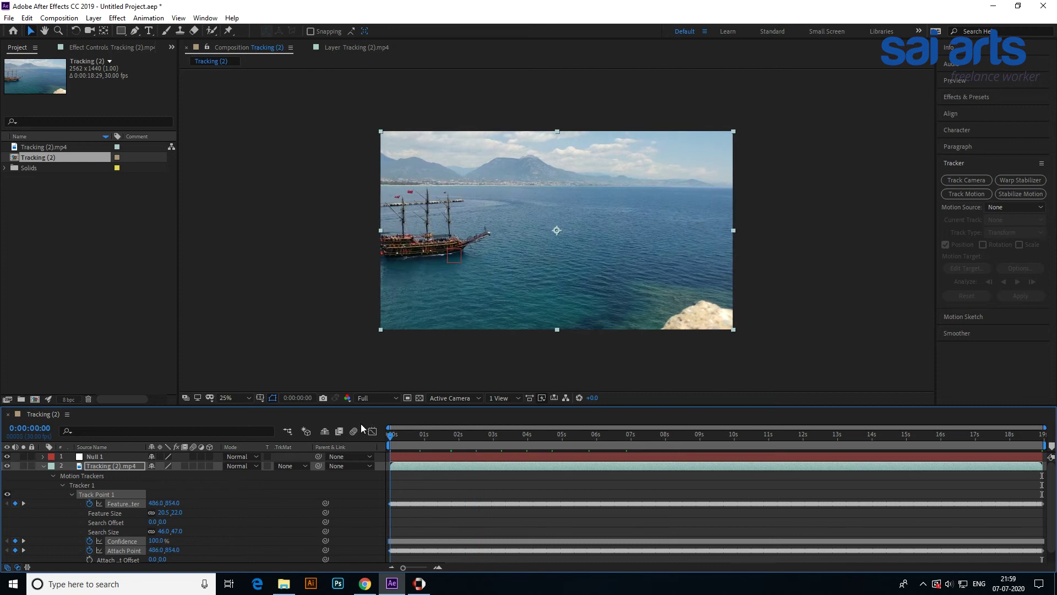
pyautogui.moveTo(299, 439)
pyautogui.mouseDown()
pyautogui.moveTo(633, 445)
pyautogui.moveTo(409, 424)
pyautogui.moveTo(30, 487)
pyautogui.mouseUp()
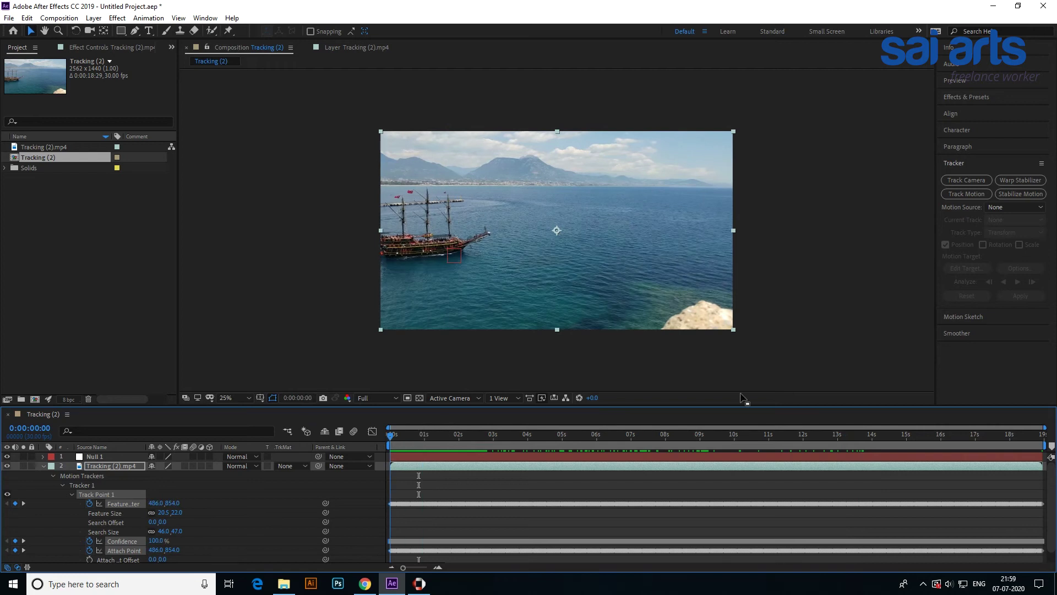
pyautogui.click(42, 466)
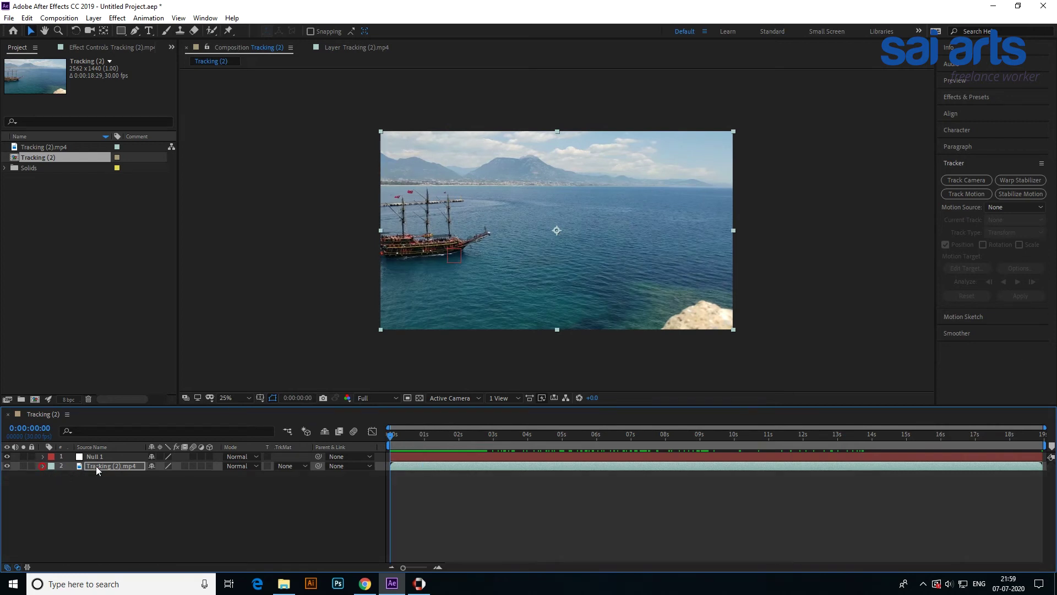
# - Import Untitled-2-01.png from the Desktop and add it as the top composition layer
pyautogui.rightClick(86, 246)
pyautogui.click(126, 298)
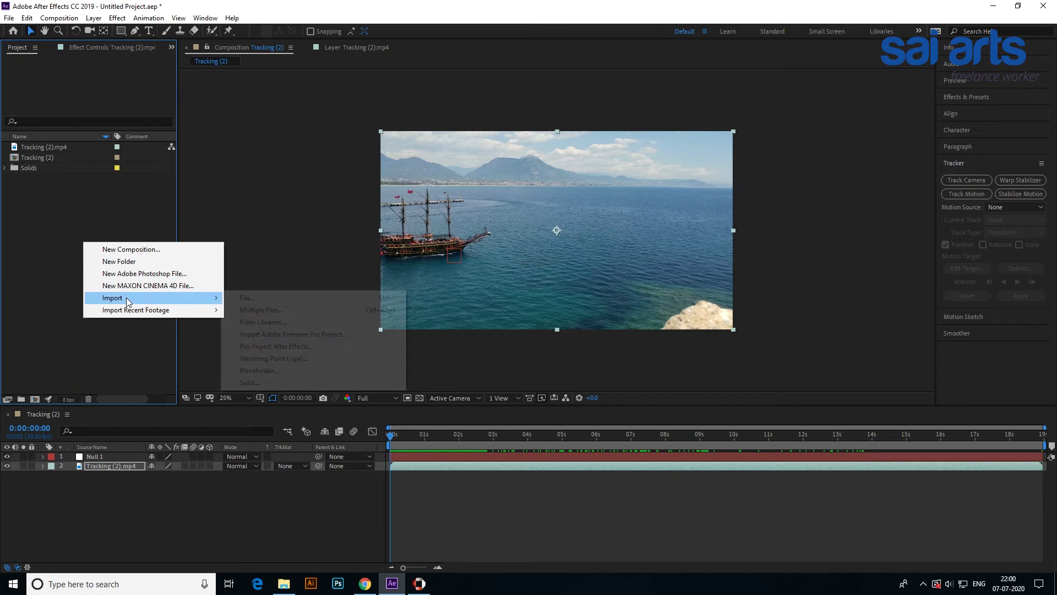
pyautogui.click(315, 301)
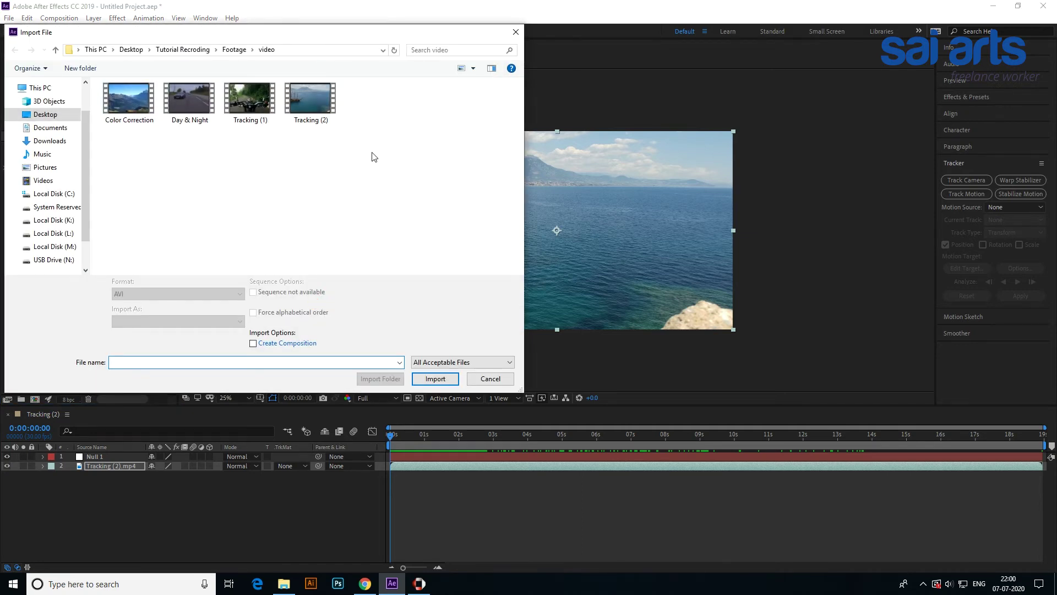
pyautogui.click(128, 50)
pyautogui.scroll(-1, 404, 211)
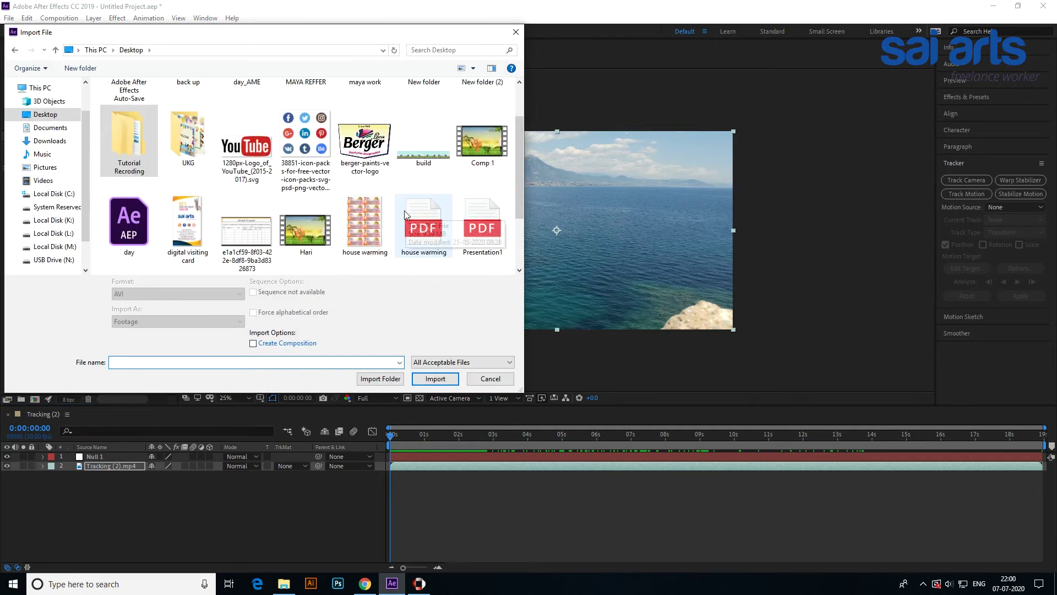
pyautogui.scroll(-1, 404, 212)
pyautogui.click(372, 255)
pyautogui.click(435, 379)
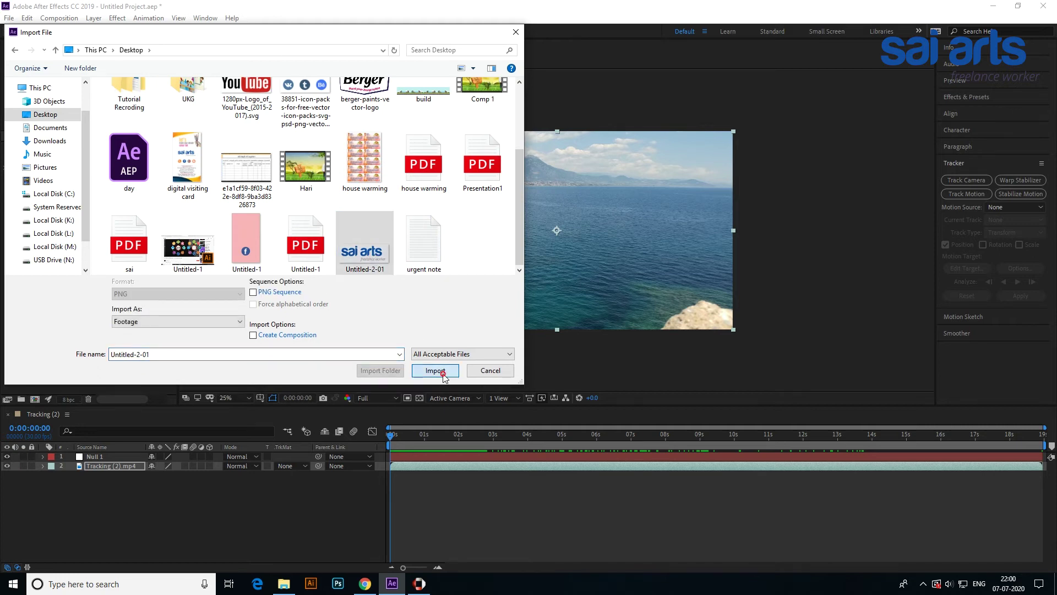
pyautogui.moveTo(46, 147)
pyautogui.mouseDown()
pyautogui.moveTo(110, 466)
pyautogui.moveTo(106, 455)
pyautogui.mouseUp()
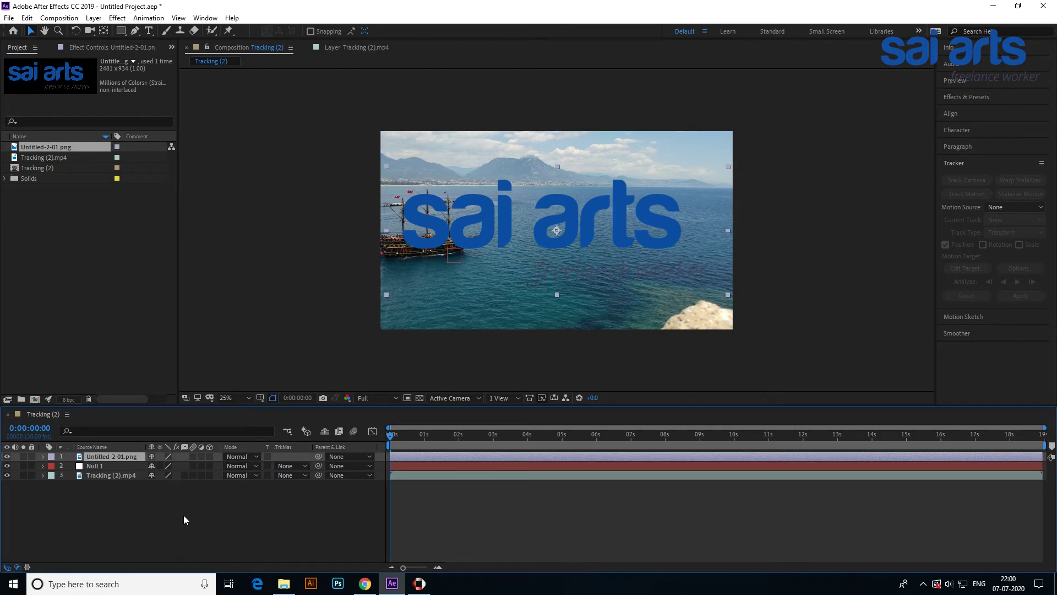
# - Scale the sai arts logo to 24% and position it near the mountains above the ship
pyautogui.press('s')
pyautogui.moveTo(180, 466); pyautogui.dragTo(148, 468)
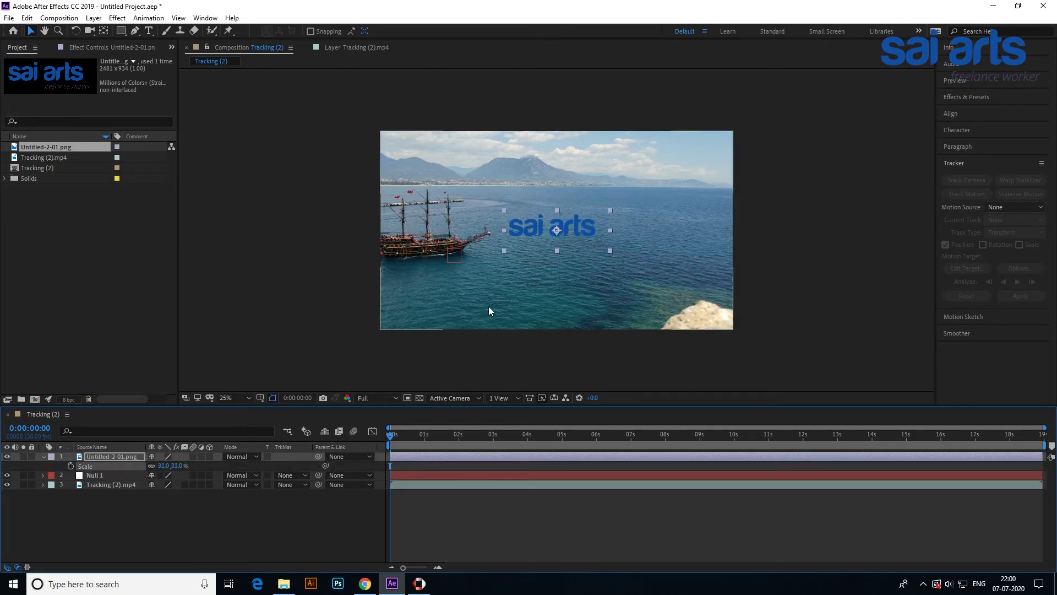
pyautogui.moveTo(578, 230); pyautogui.dragTo(552, 175)
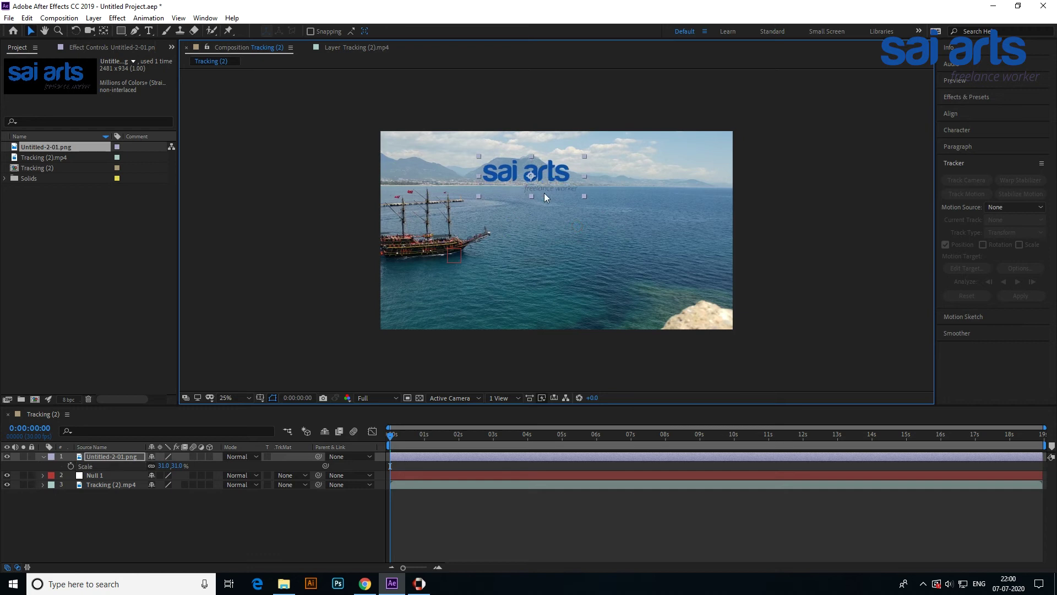
pyautogui.moveTo(165, 466); pyautogui.dragTo(161, 466)
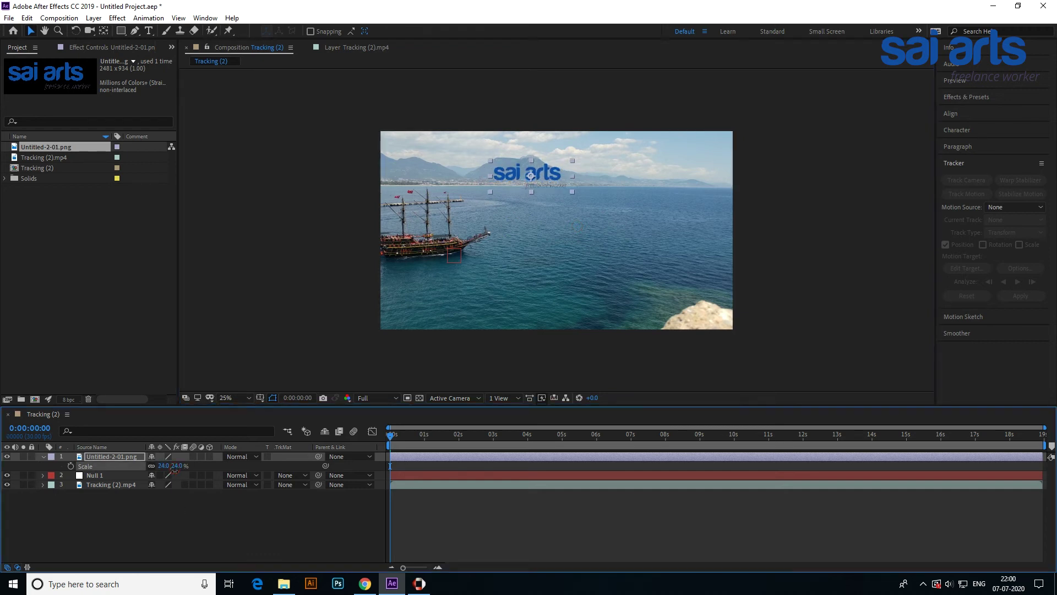
pyautogui.moveTo(543, 179); pyautogui.dragTo(517, 172)
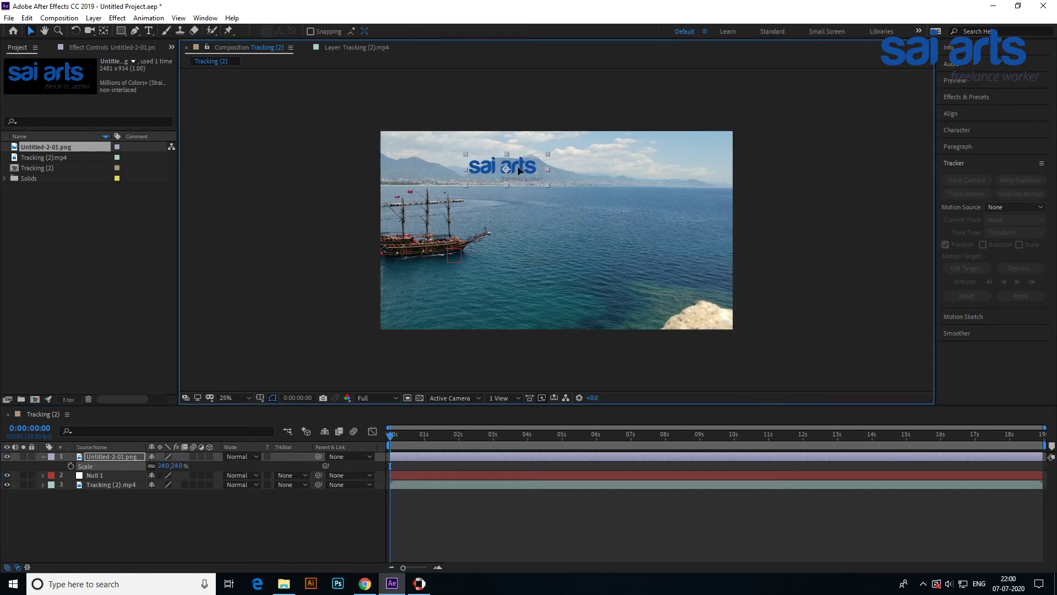
pyautogui.click(250, 532)
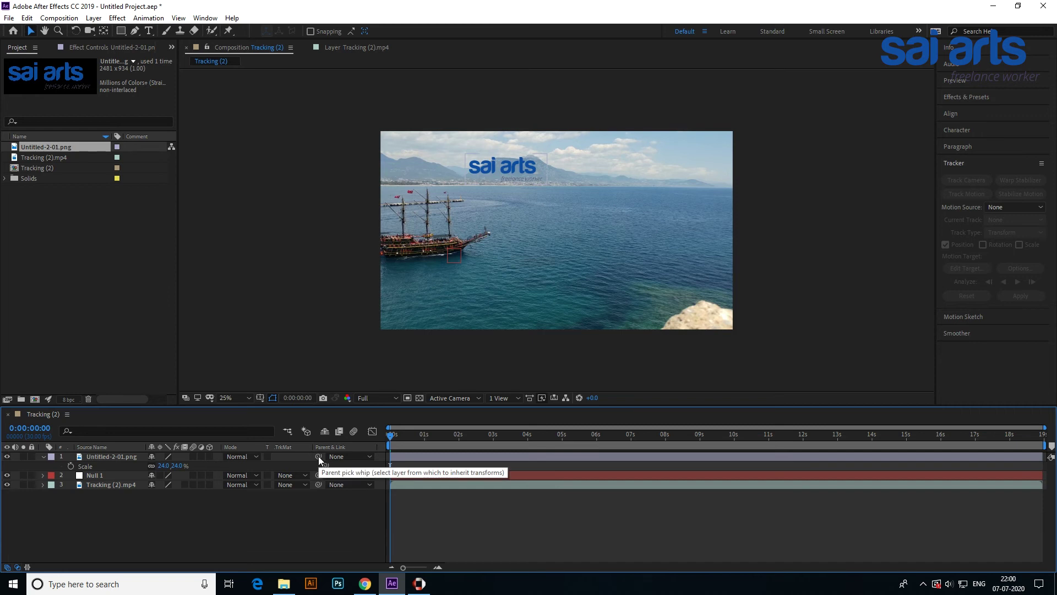
# - Pick-whip the logo layer to Null 1 as parent and play back to check it follows
pyautogui.click(318, 455)
pyautogui.moveTo(318, 459); pyautogui.dragTo(299, 467)
pyautogui.moveTo(133, 479); pyautogui.dragTo(96, 475)
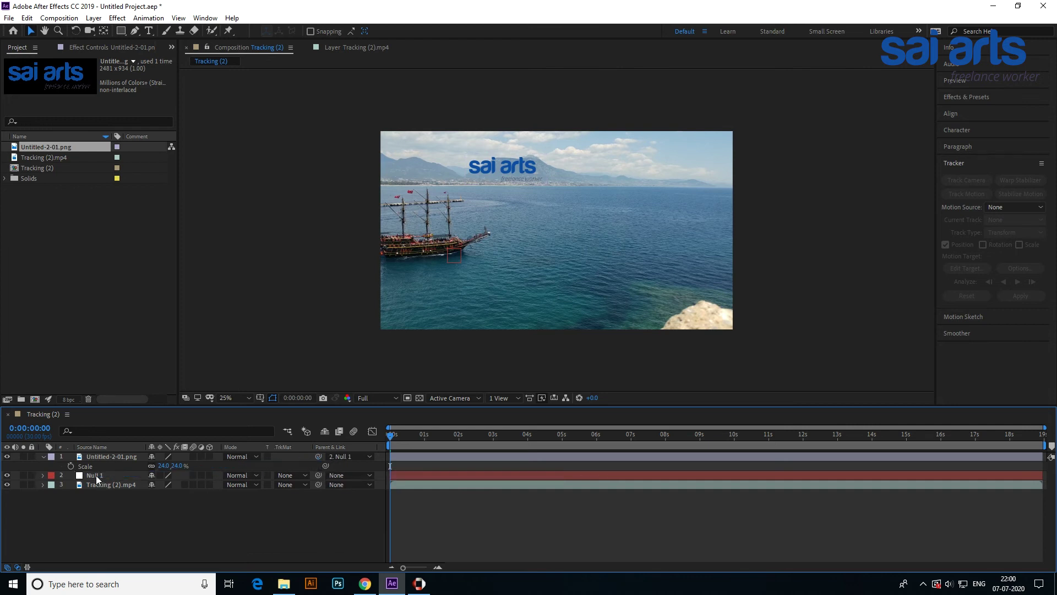
pyautogui.click(370, 456)
pyautogui.click(283, 528)
pyautogui.press('space')
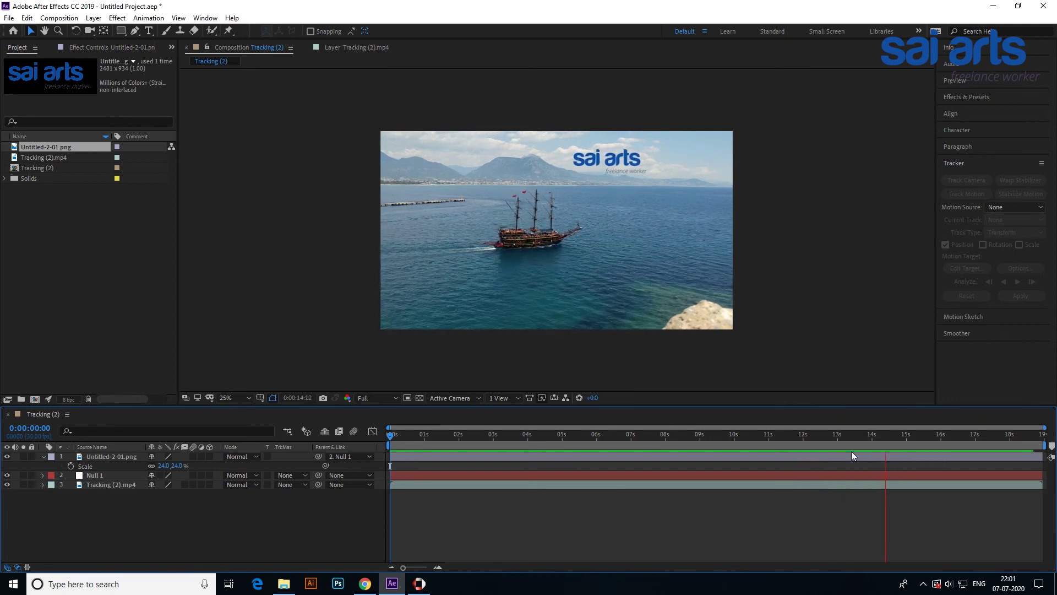
pyautogui.moveTo(851, 440)
pyautogui.mouseDown()
pyautogui.moveTo(927, 442)
pyautogui.moveTo(540, 468)
pyautogui.moveTo(761, 468)
pyautogui.mouseUp()
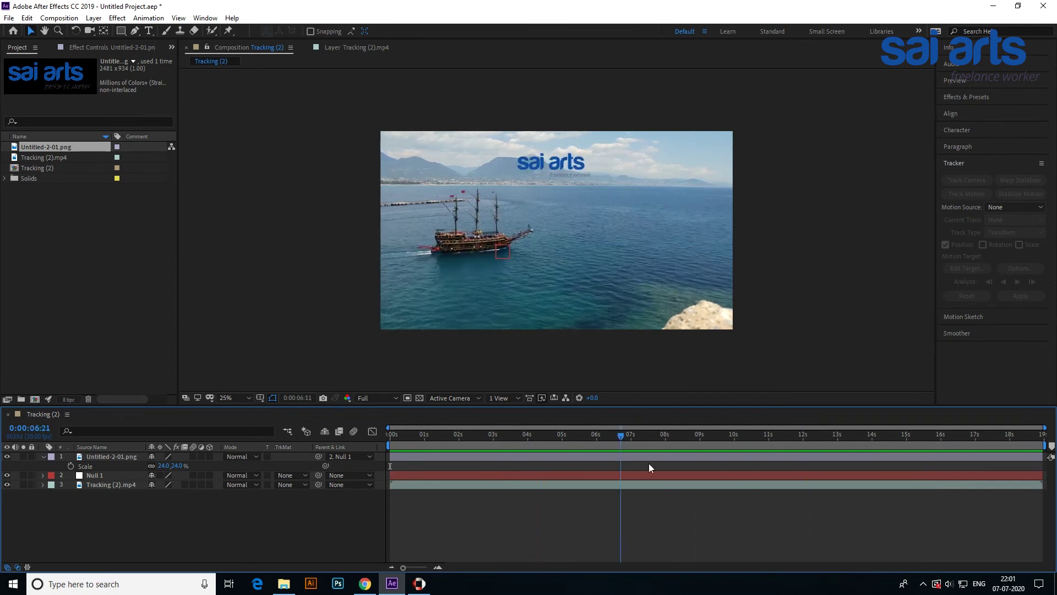